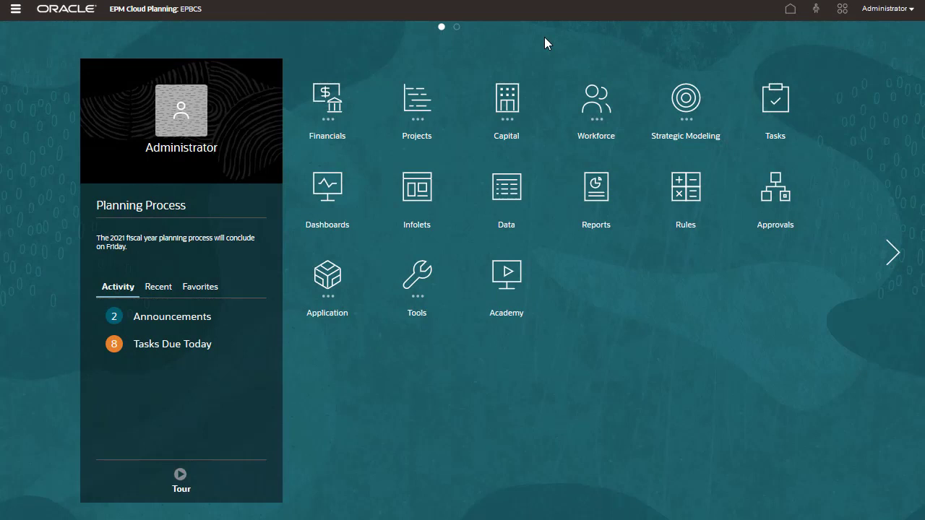
Expand the Capital card on the home page to list Investments, Existing Assets, Intangibles and Analysis.
click(511, 105)
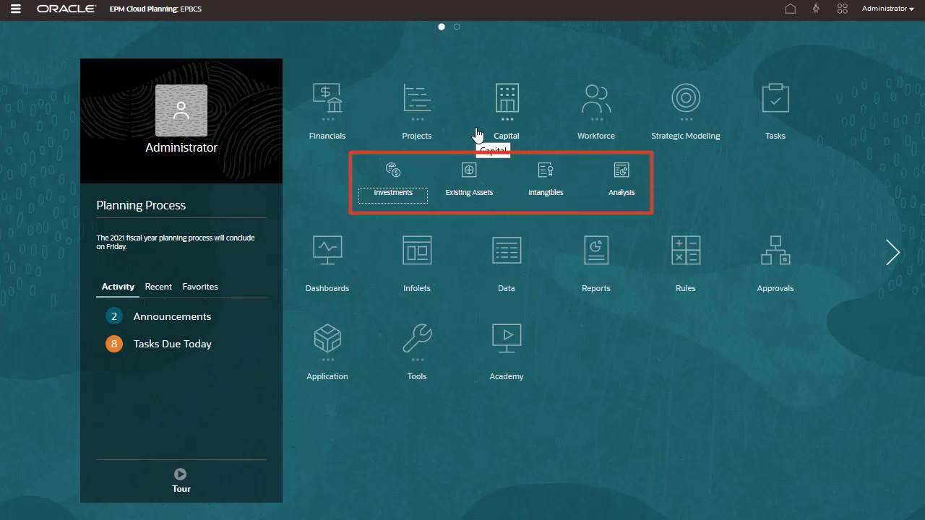
Open Investments, drill into Total Expenses - Capital and Fixed Assets Related Expenses, then view Capital Work in Progress.
click(392, 170)
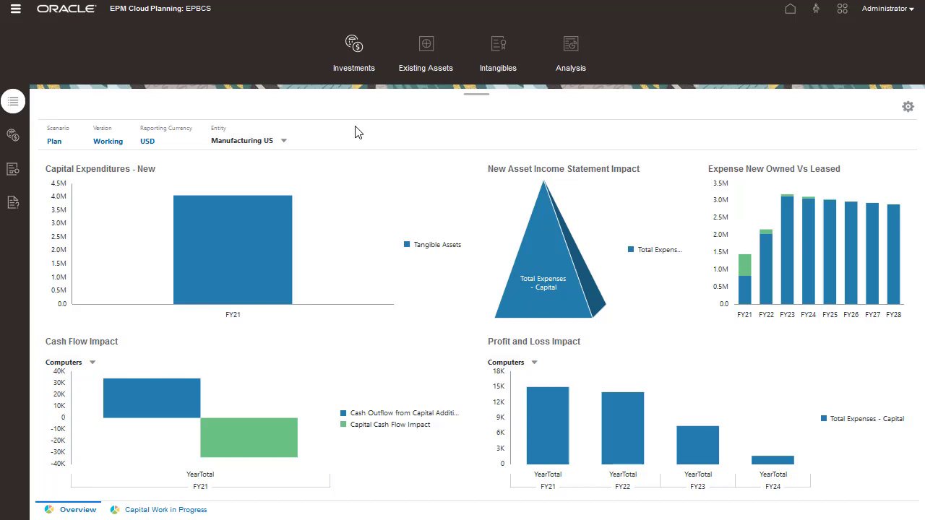
mouse_move(598, 219)
click(654, 253)
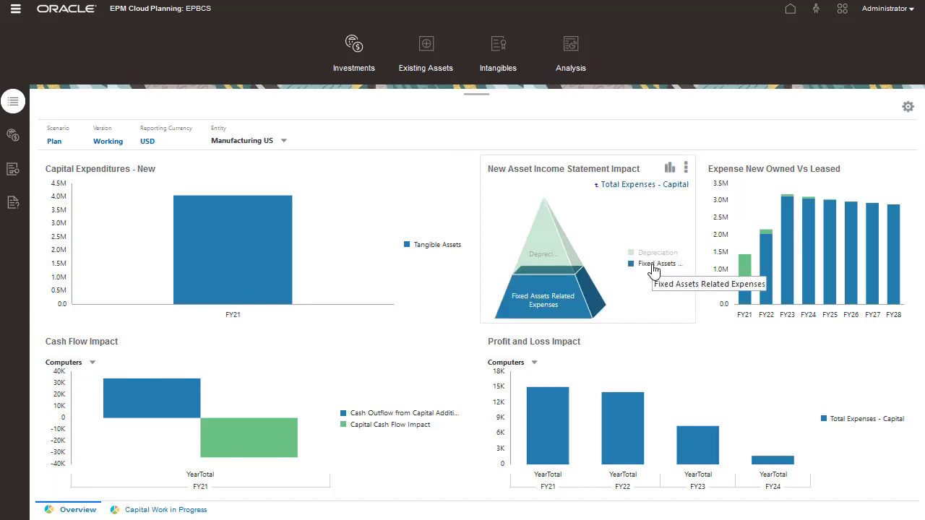
click(655, 266)
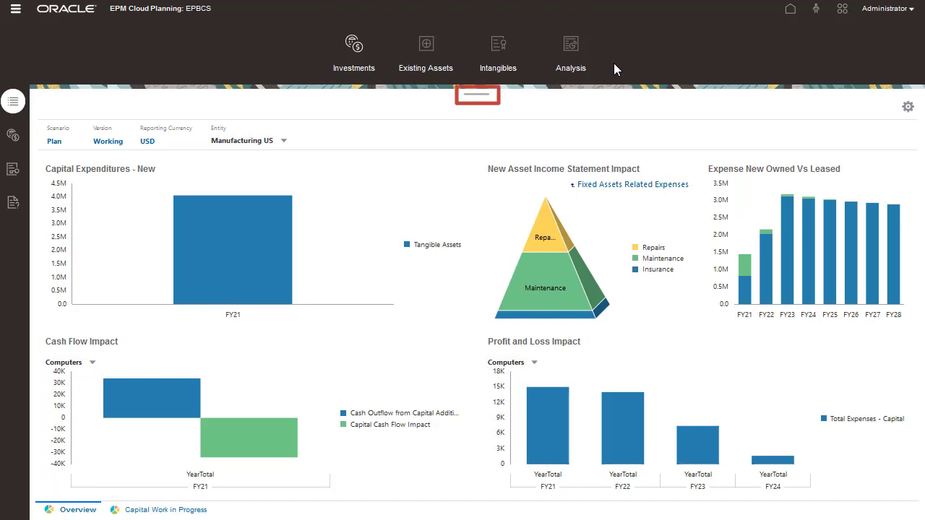
click(477, 95)
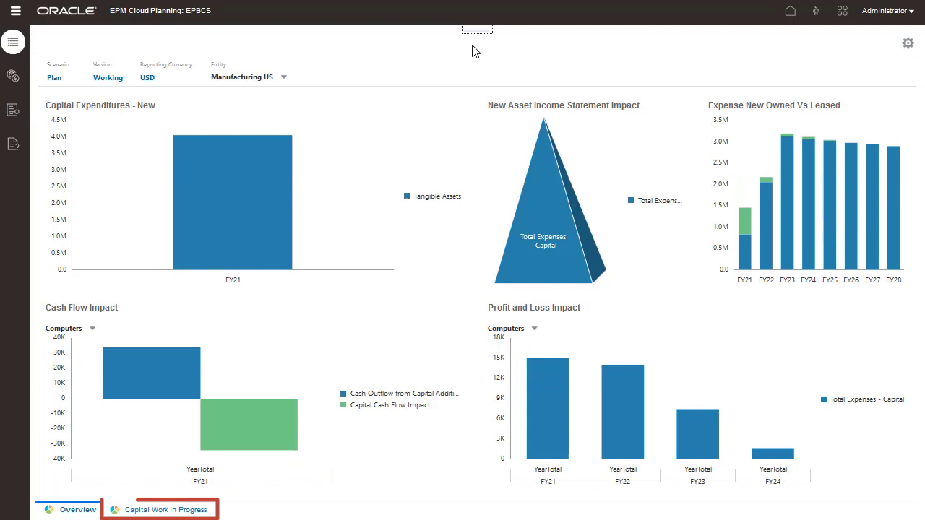
click(159, 506)
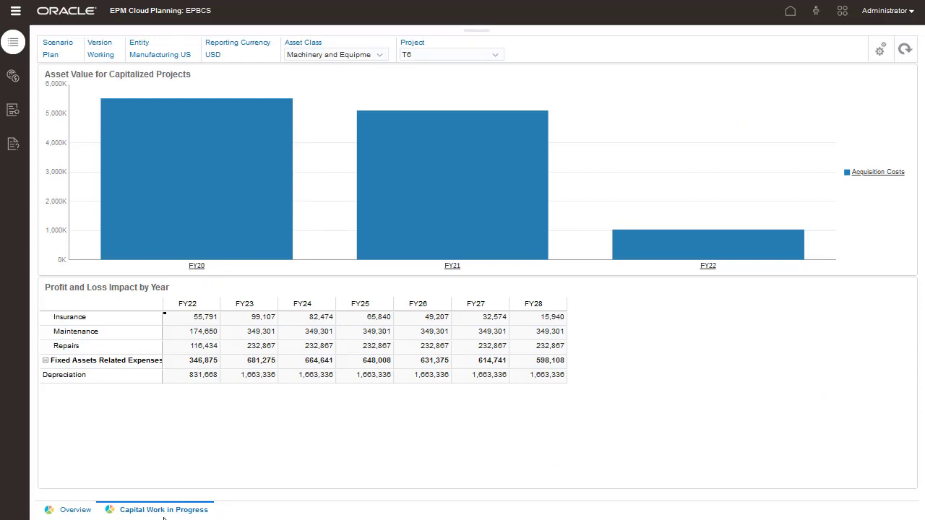
In the capital Assumptions form, change Land's Depreciation Method to No Depreciation and save.
click(16, 152)
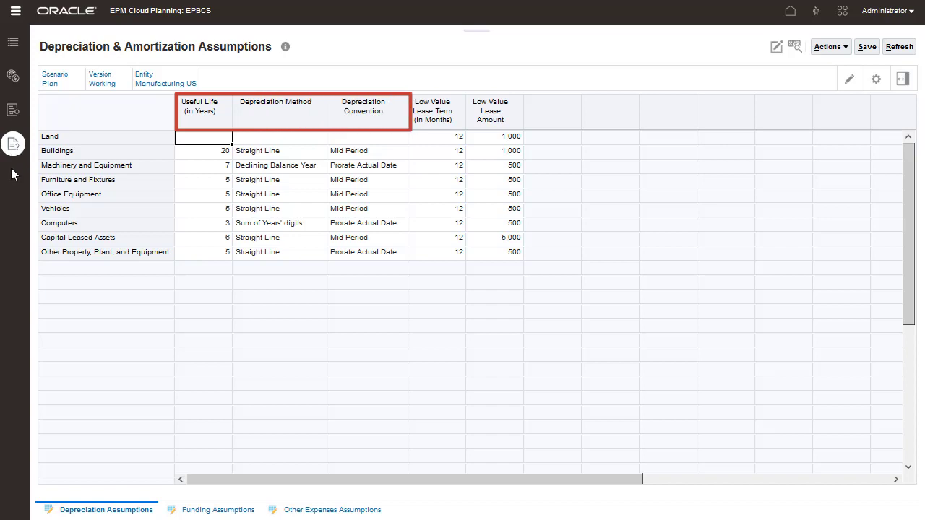
click(319, 139)
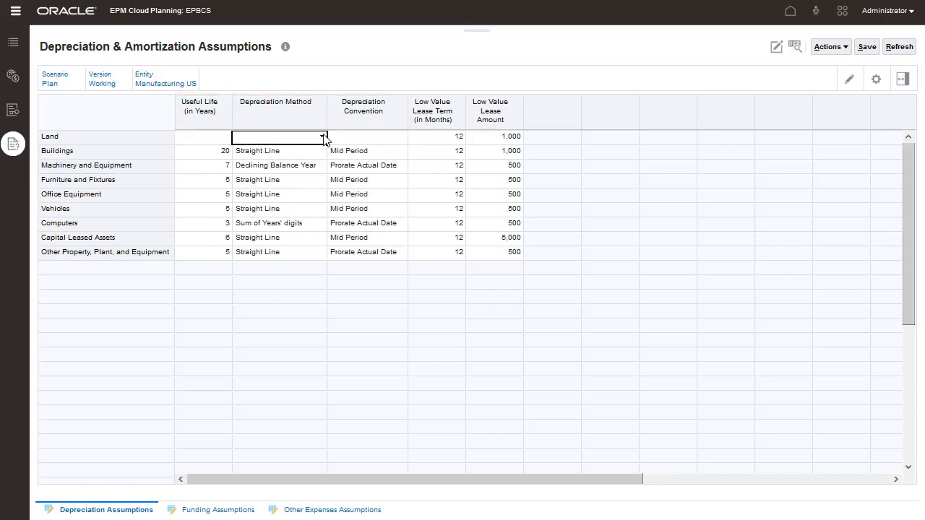
click(322, 137)
click(318, 172)
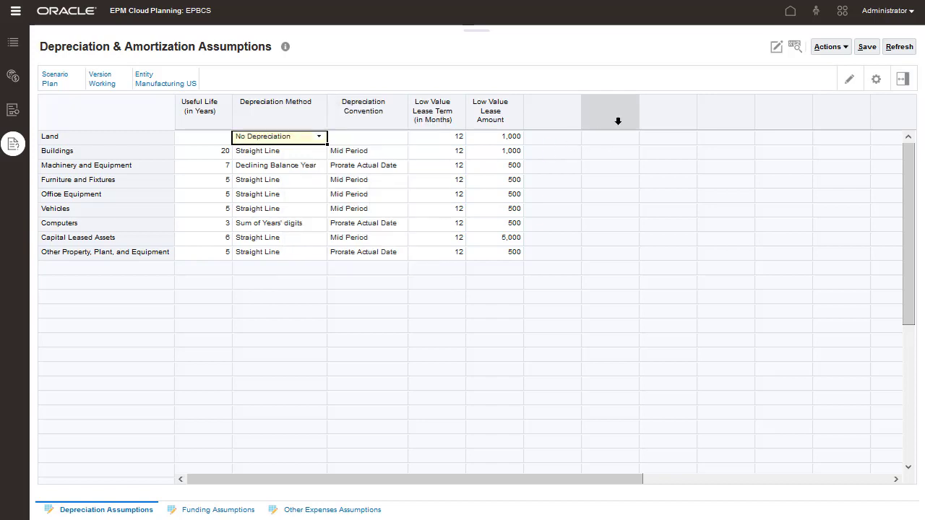
click(866, 49)
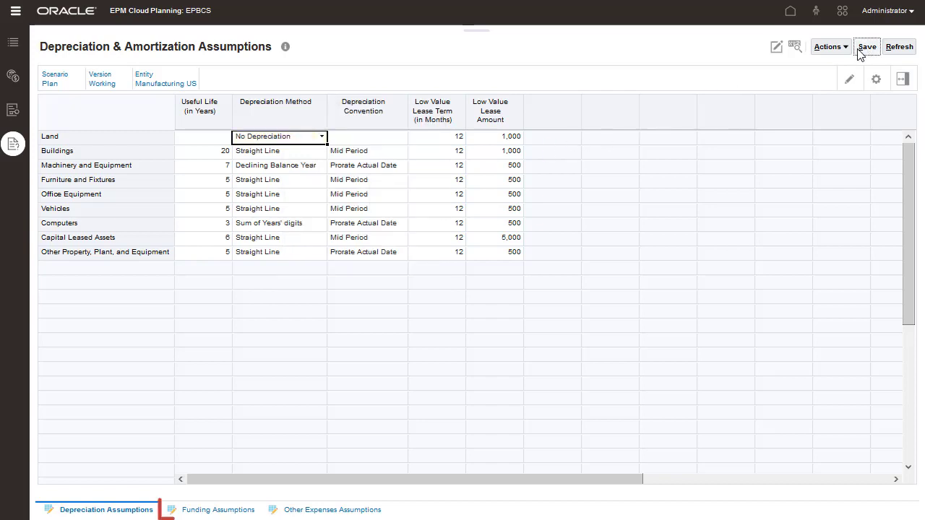
In Funding Assumptions, stagger Buildings over 20 periods and set Furniture and Fixtures funding to 0%.
click(220, 510)
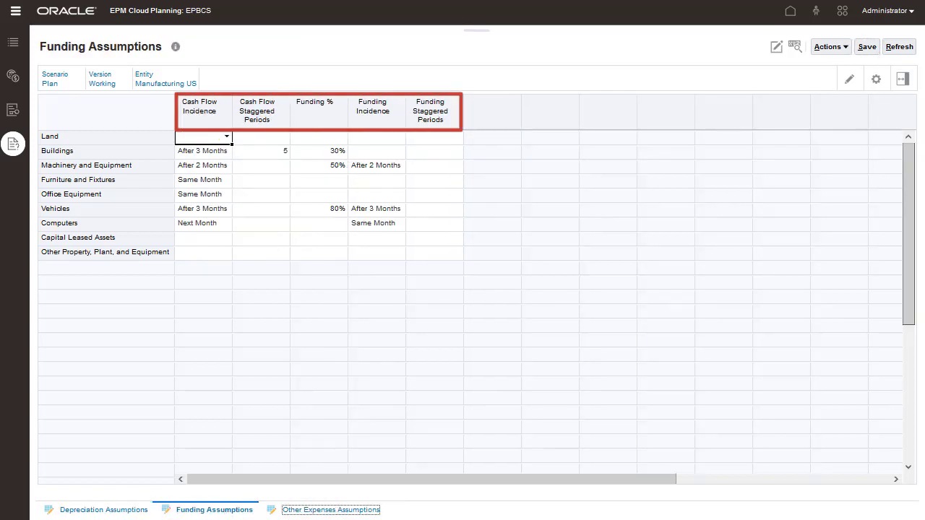
click(282, 152)
key(BackSpace)
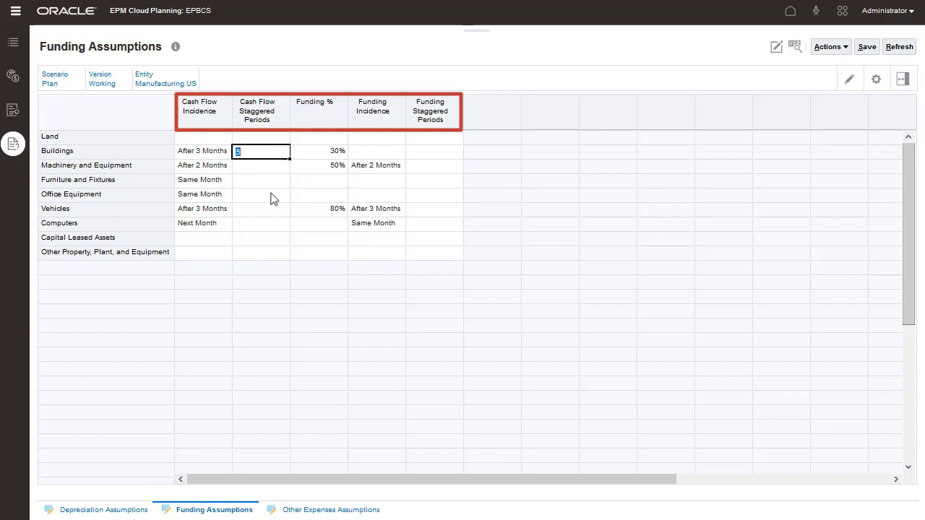
text(20)
key(Return)
click(308, 180)
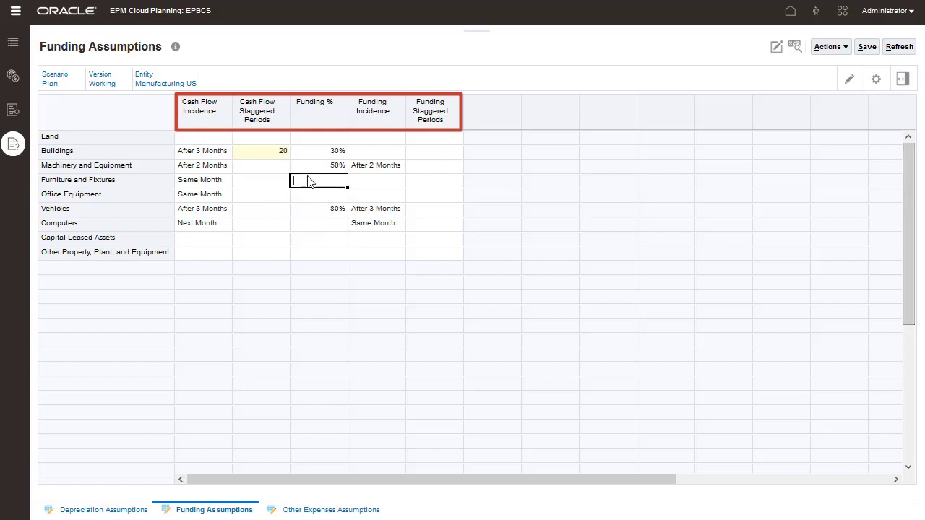
text(0%)
key(Return)
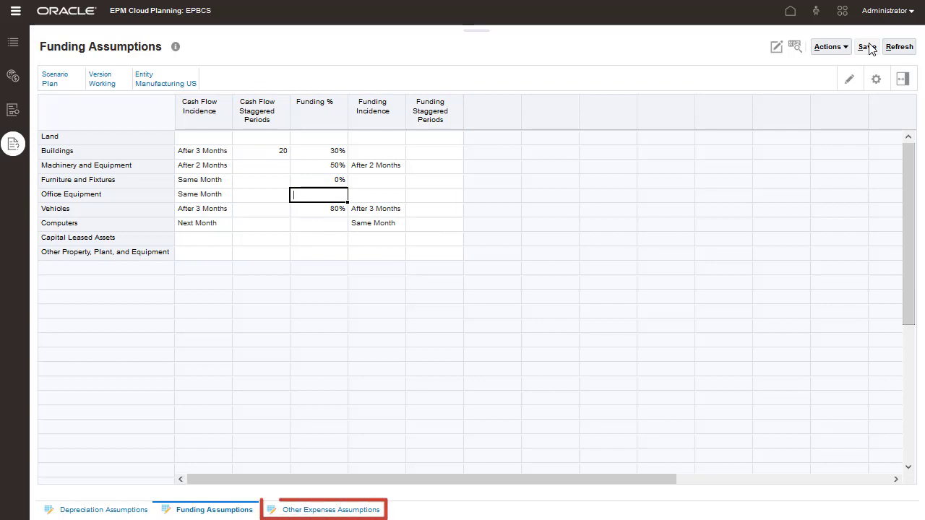
click(345, 511)
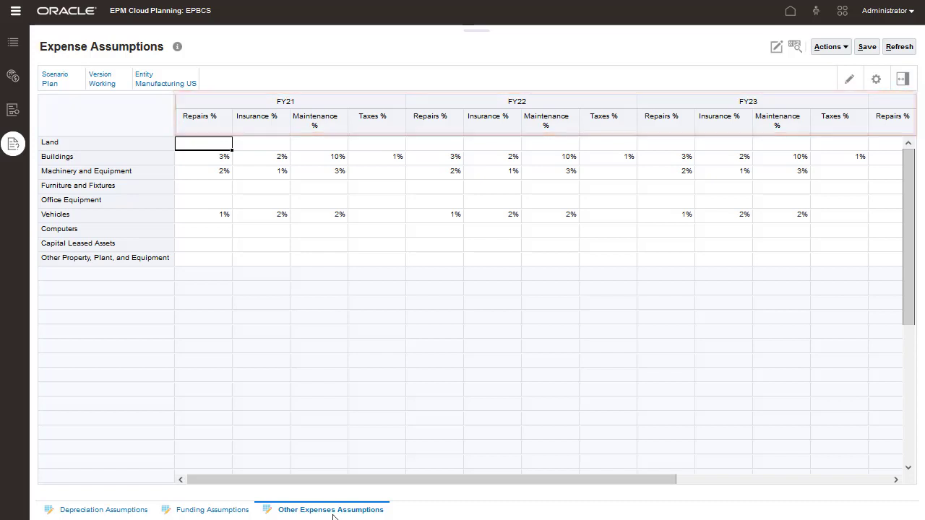
Add the Injection Machine asset in New Asset Detail and run Calculate Asset on it.
click(13, 76)
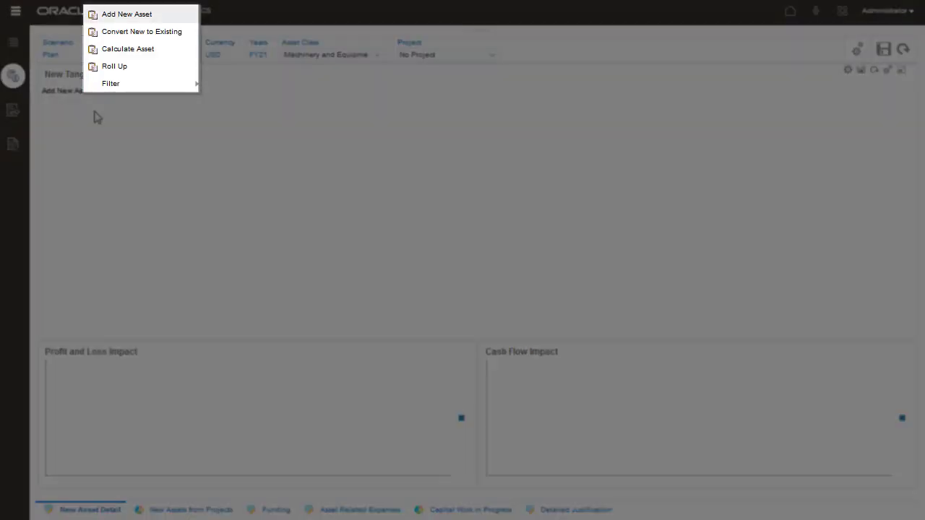
click(145, 16)
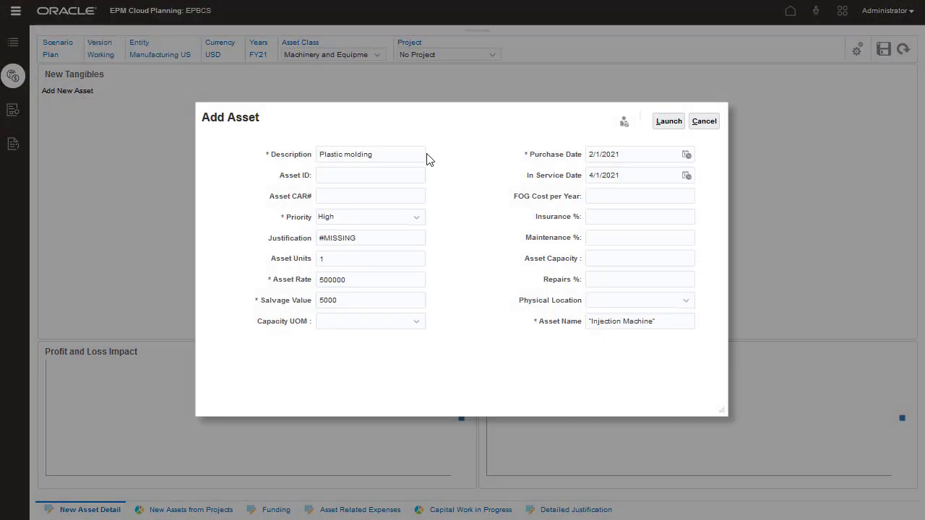
click(669, 122)
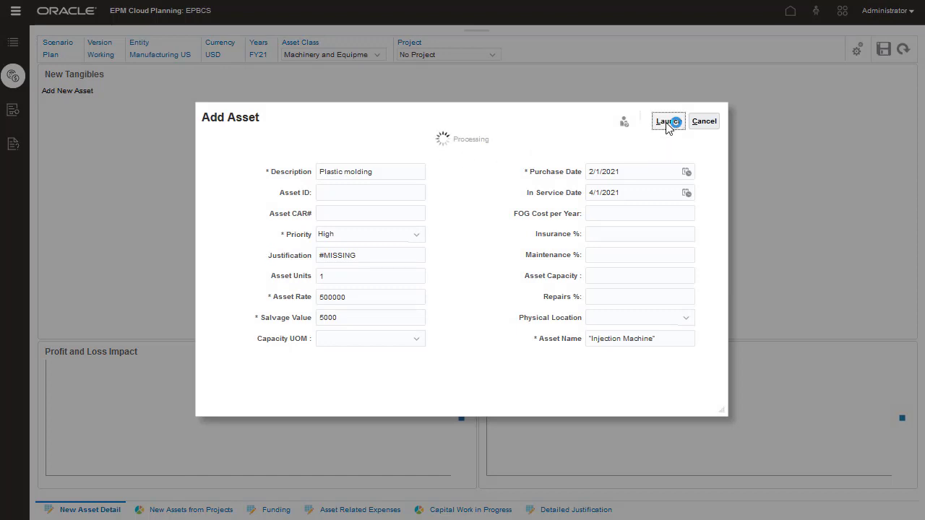
click(493, 150)
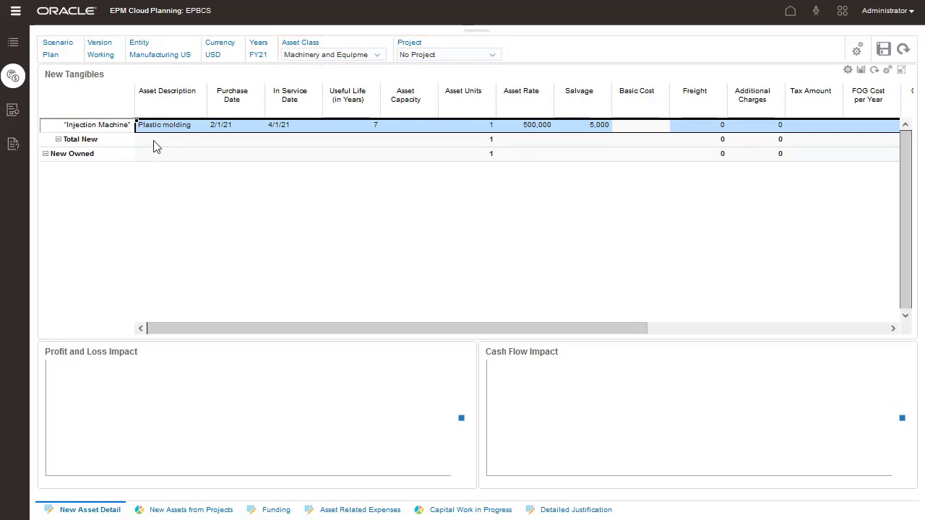
right_click(93, 125)
click(134, 70)
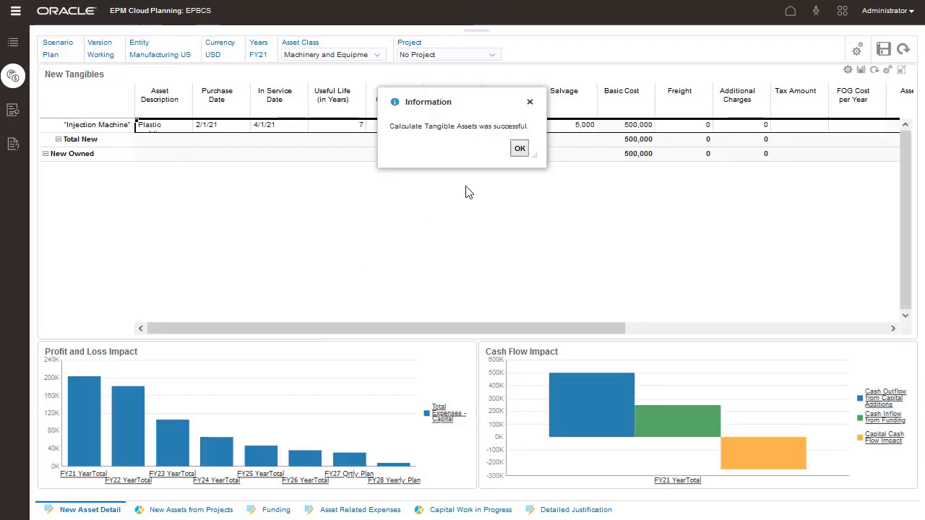
click(518, 149)
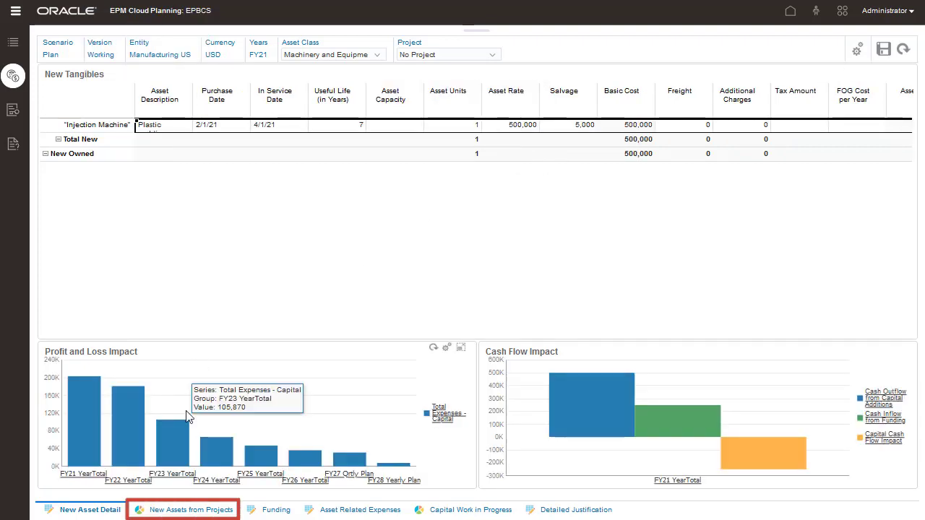
Run Calculate Depreciation on the new CIP asset from projects, then check its funding assumptions.
click(192, 510)
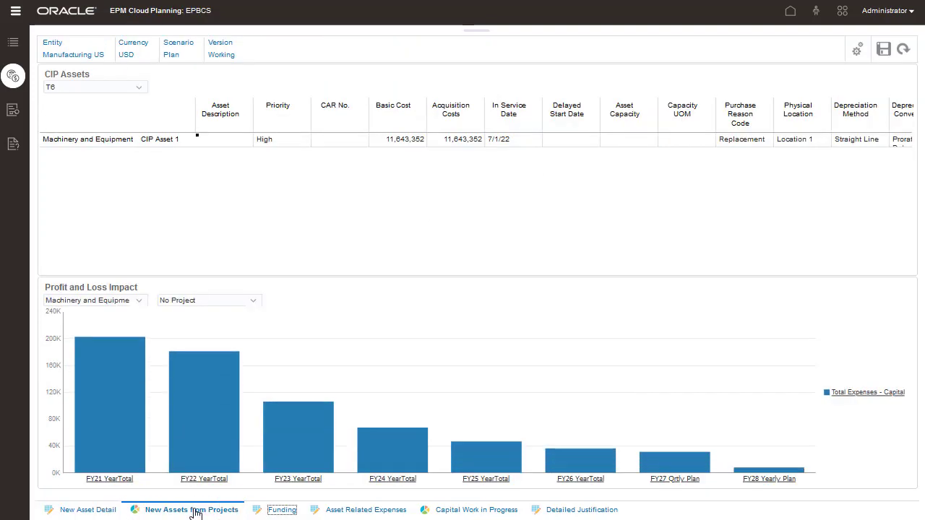
right_click(107, 139)
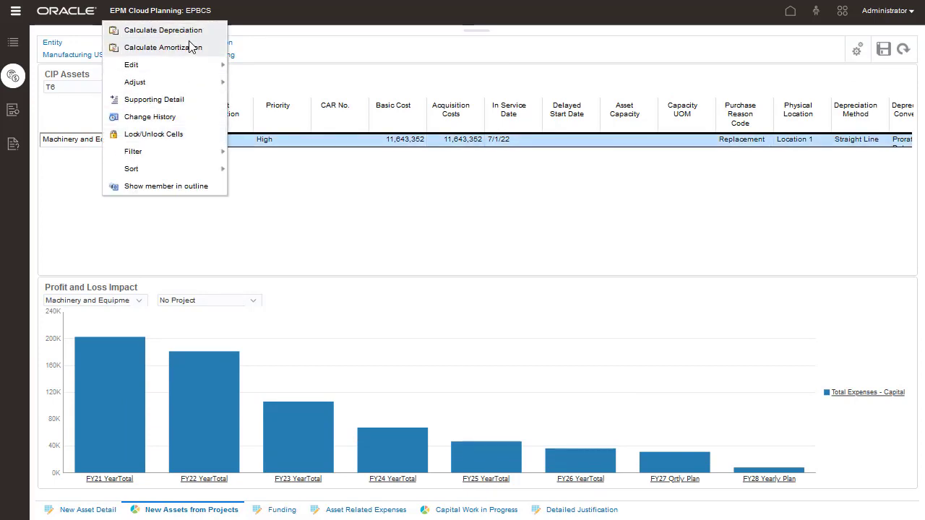
click(200, 32)
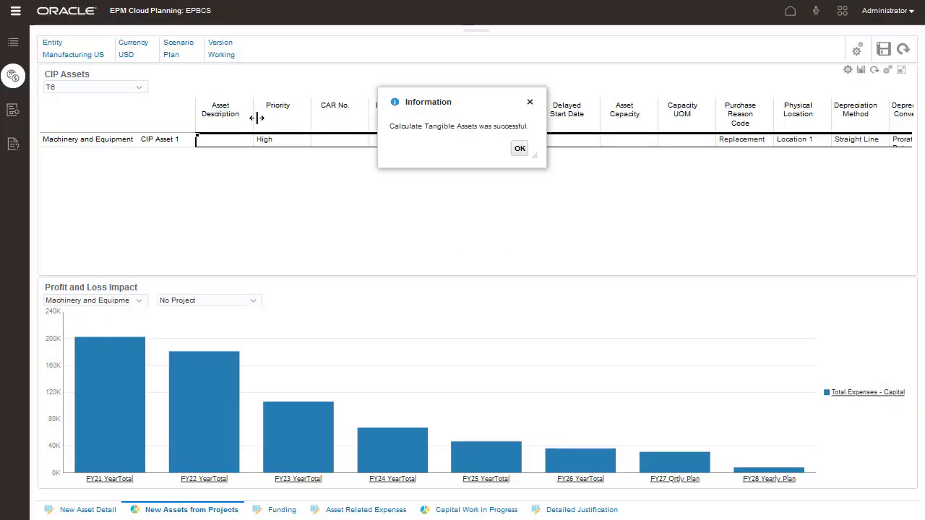
click(520, 150)
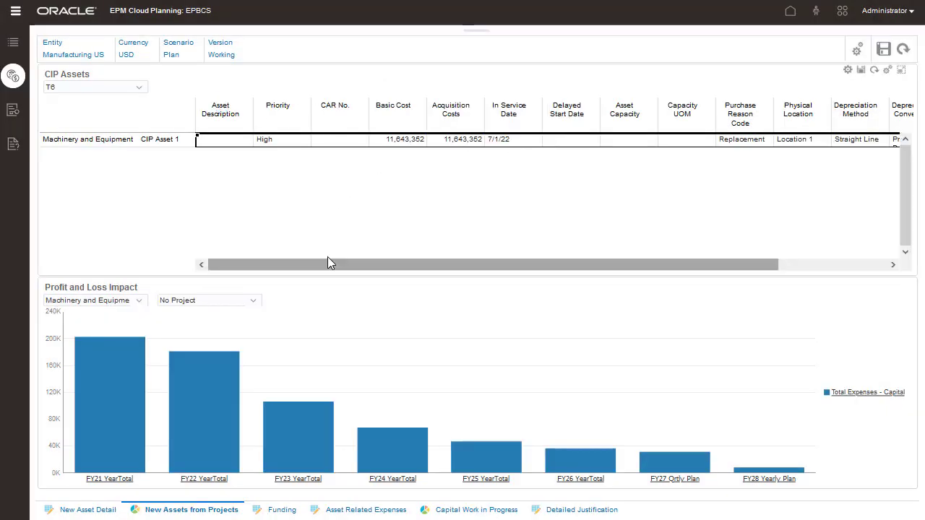
click(273, 511)
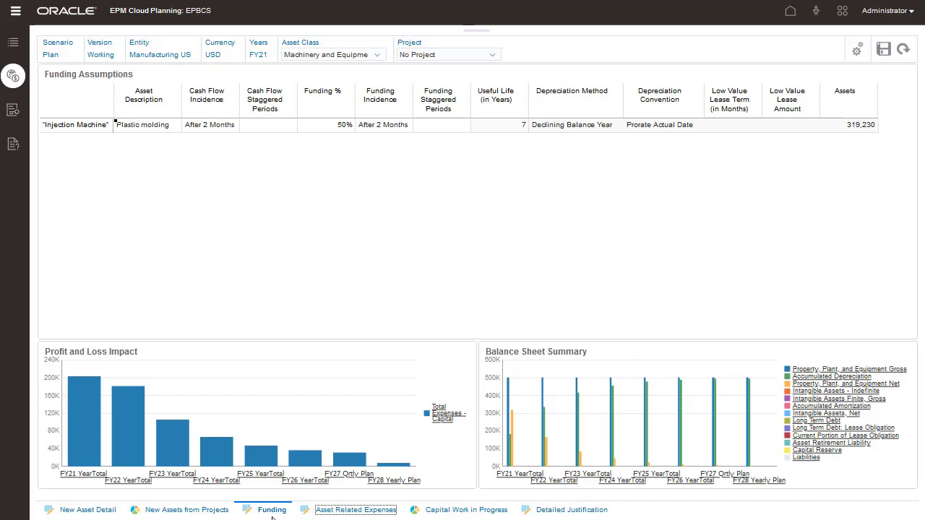
Review the asset's related expenses and capital work in progress, then go to Detailed Justification.
click(344, 511)
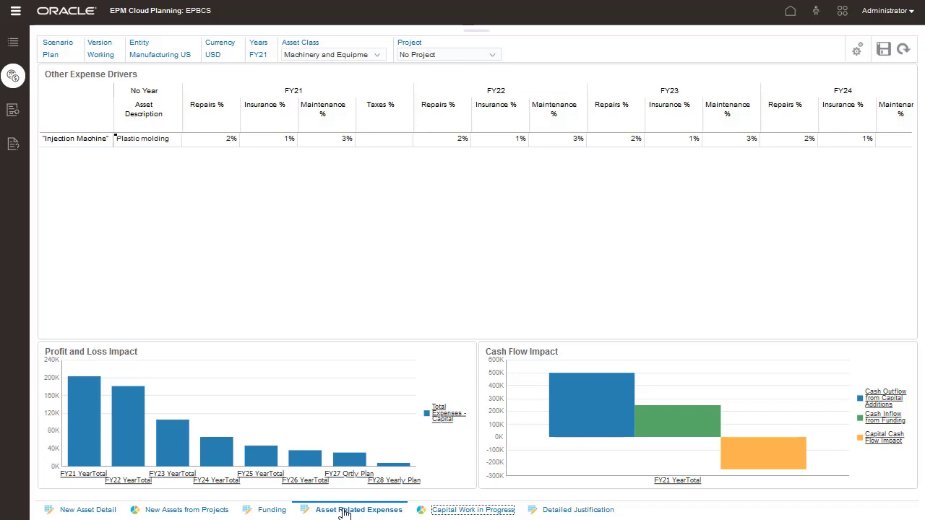
click(462, 511)
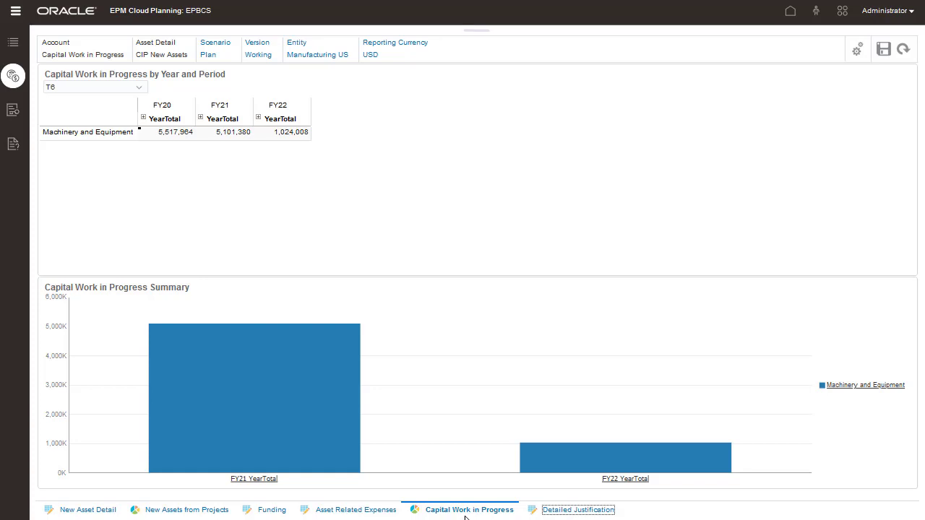
click(553, 510)
Enter 'Required for project completion.' as the asset's justification and save the form.
click(124, 136)
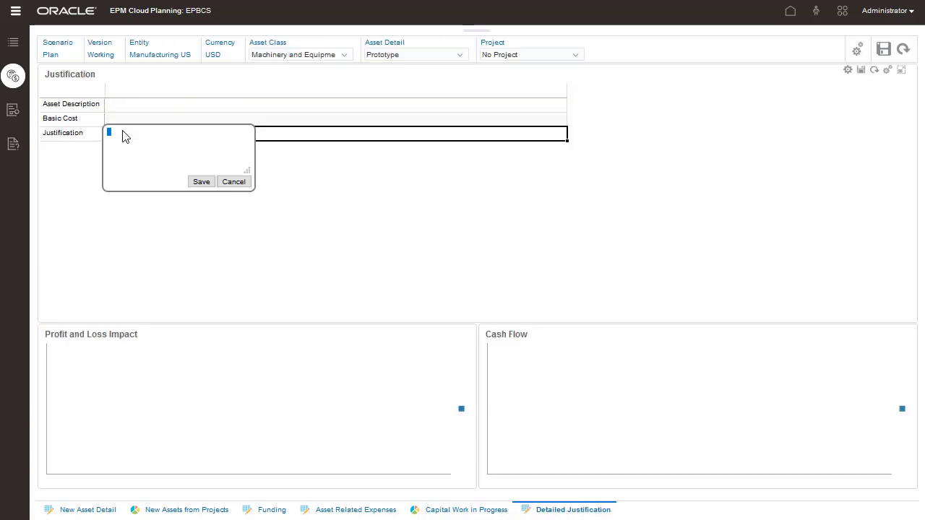
text(Required for project completion)
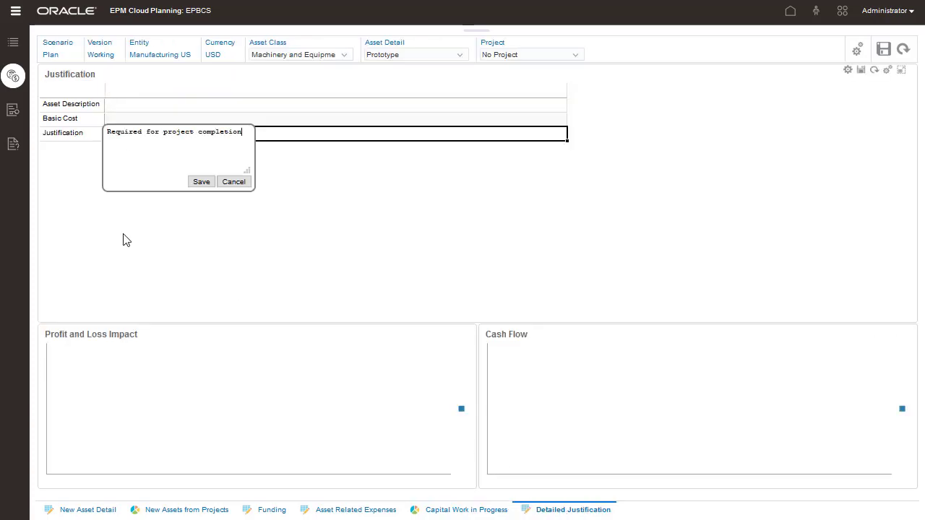
text(.)
click(201, 182)
click(861, 70)
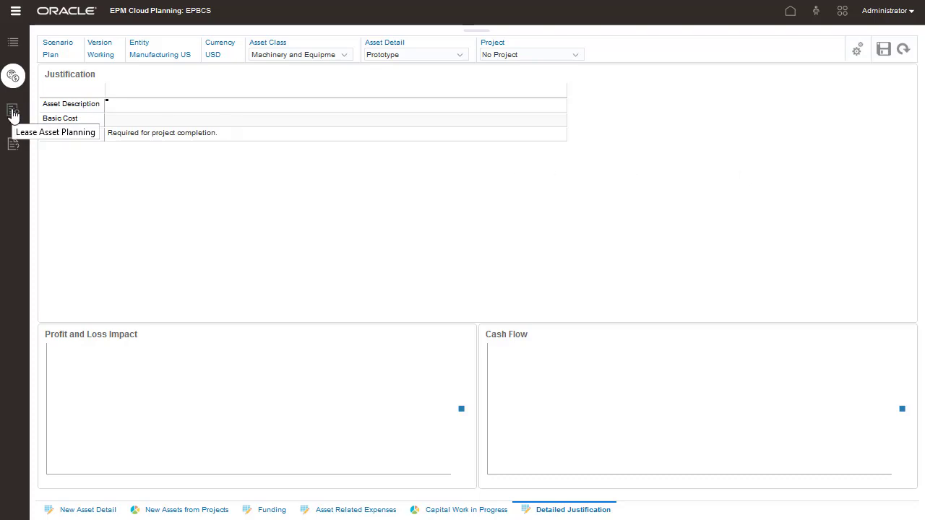
In Lease Asset Planning, add an Office Shuttle Van lease starting 8/1/2021 for two years.
click(13, 114)
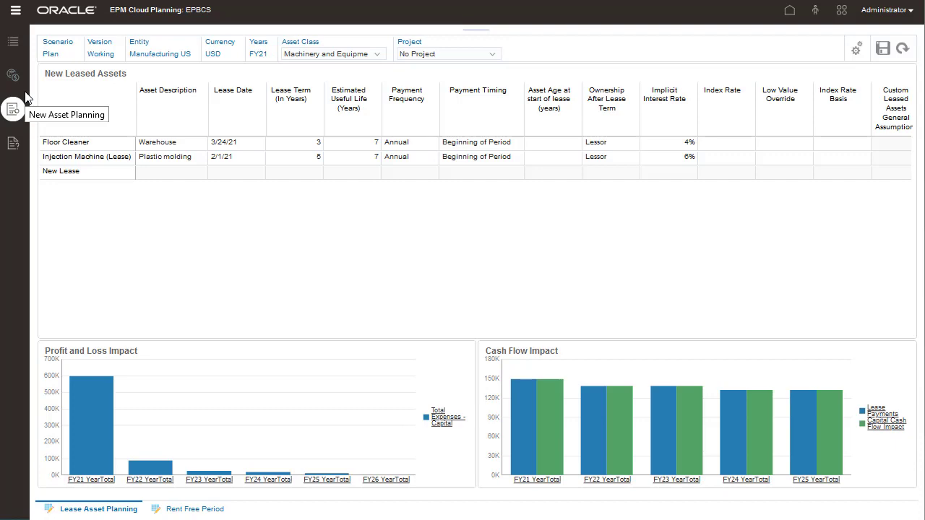
click(64, 143)
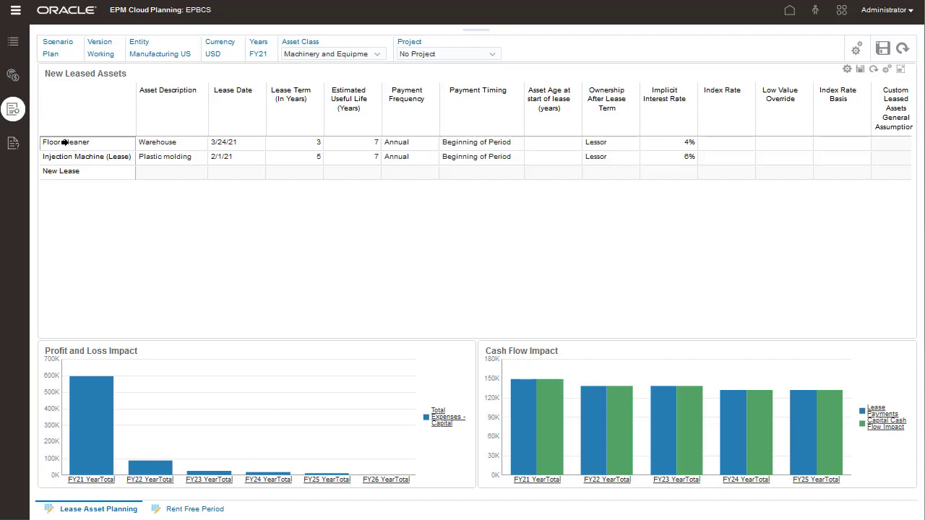
right_click(63, 143)
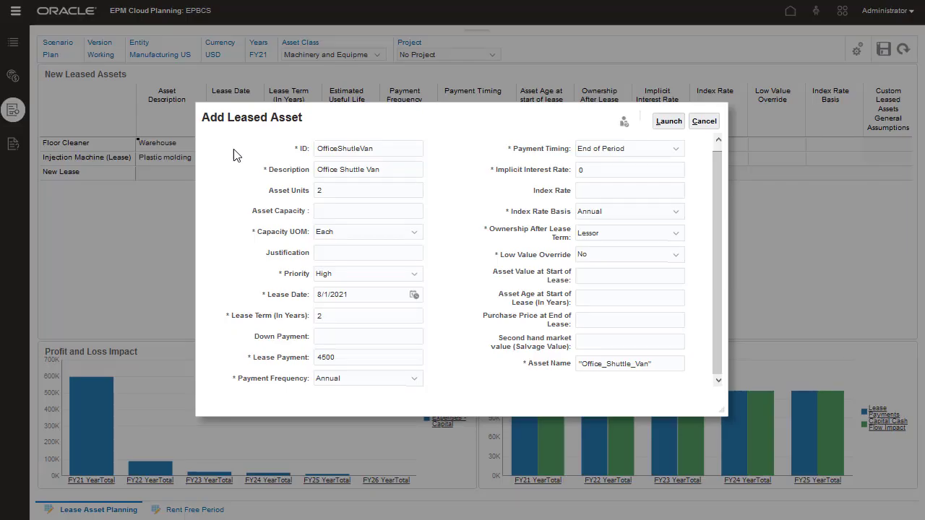
click(668, 121)
click(506, 154)
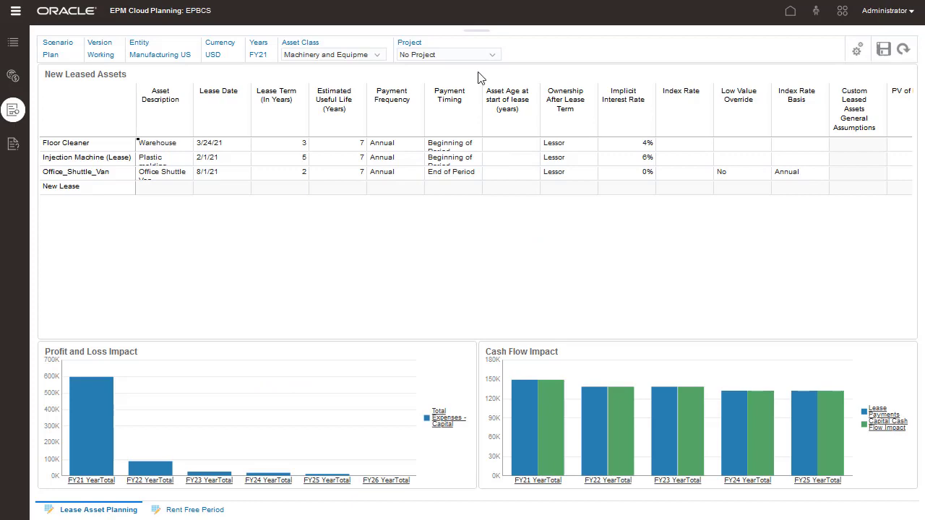
click(476, 32)
In Existing Assets, check the depreciation, funding and expense assumptions, then open the Machinery and Equipment list.
click(429, 56)
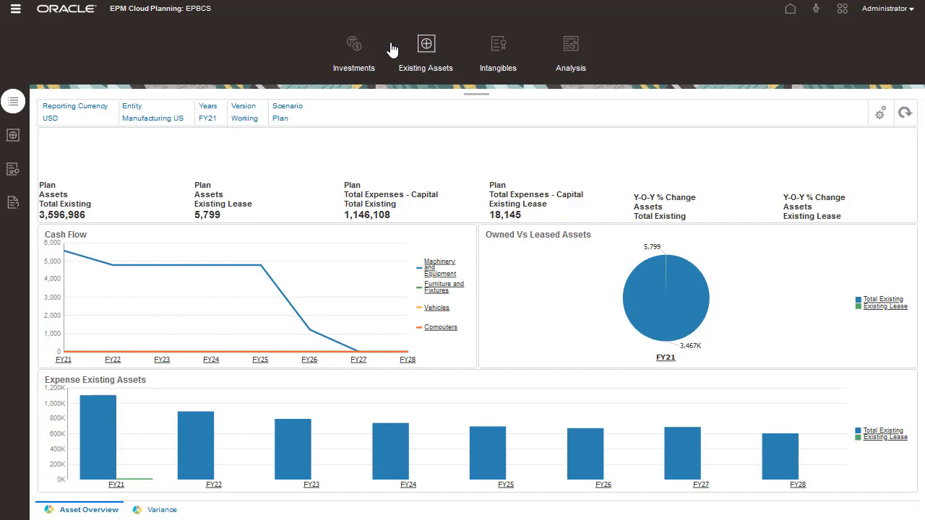
click(12, 204)
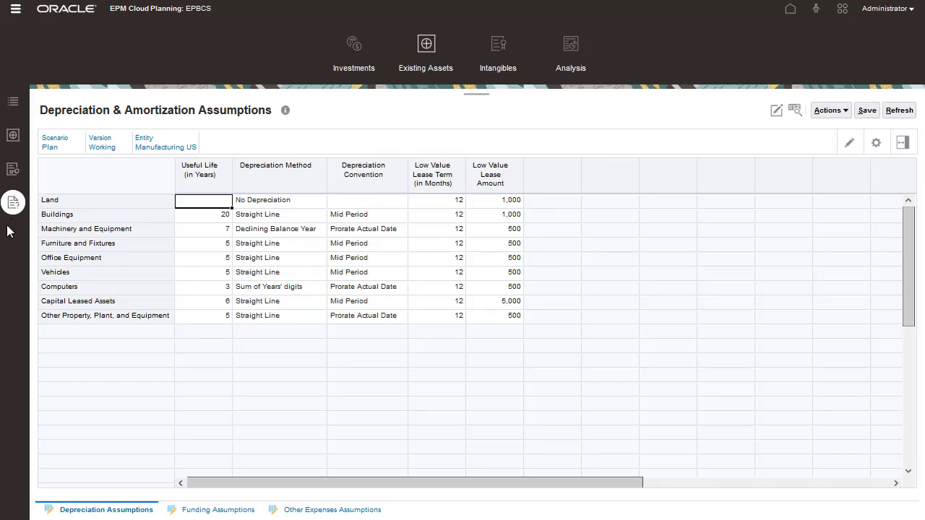
click(221, 510)
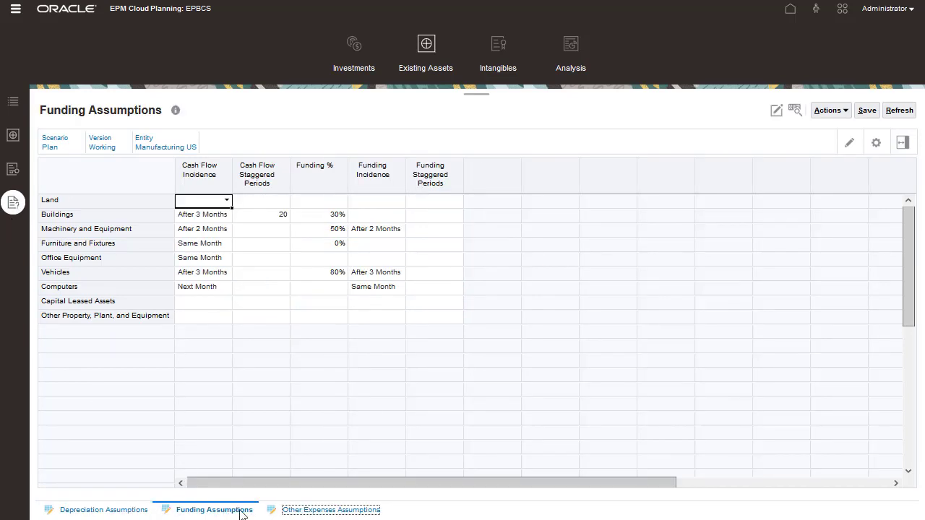
click(309, 511)
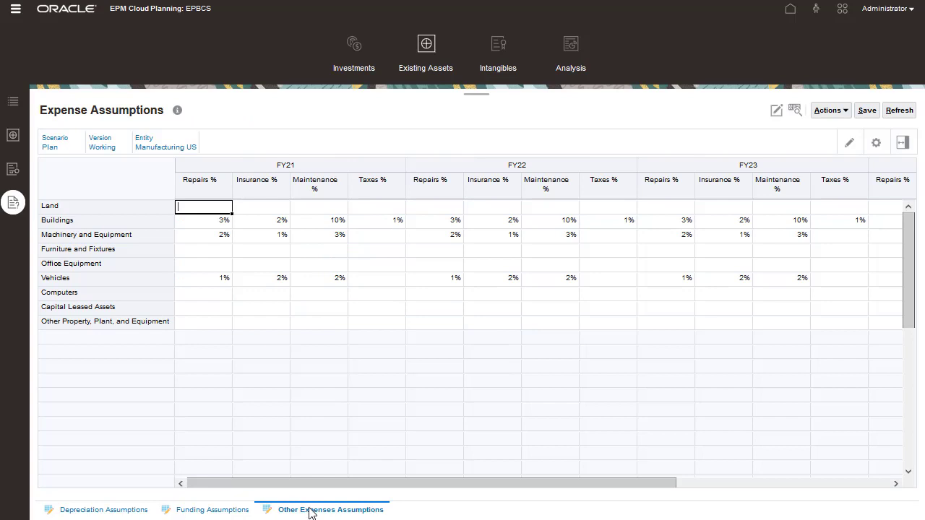
click(13, 137)
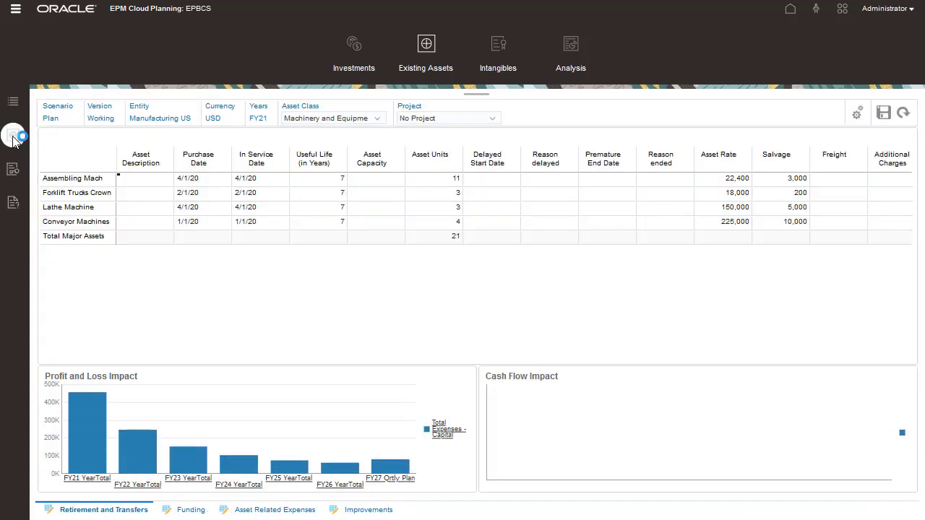
Apply Retire Asset to the Lathe Machine with a retire date of 8/31/2021.
right_click(64, 207)
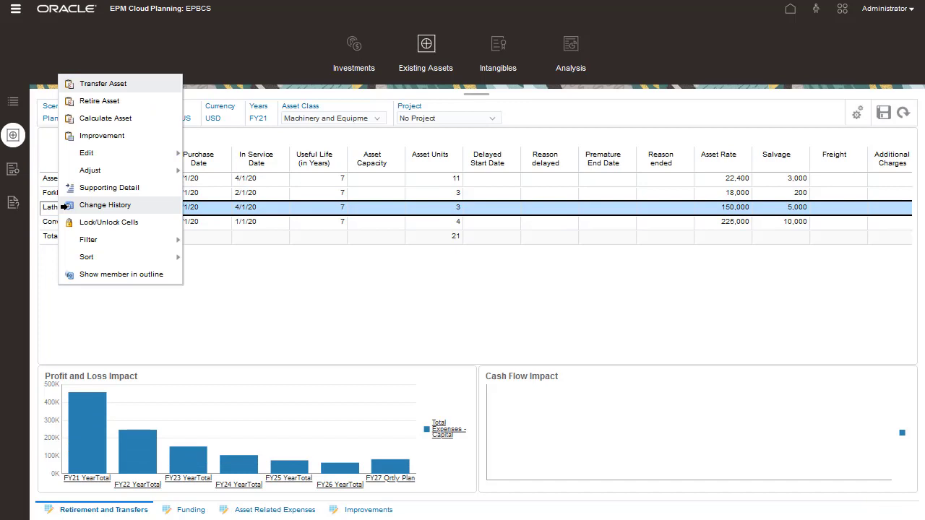
click(99, 101)
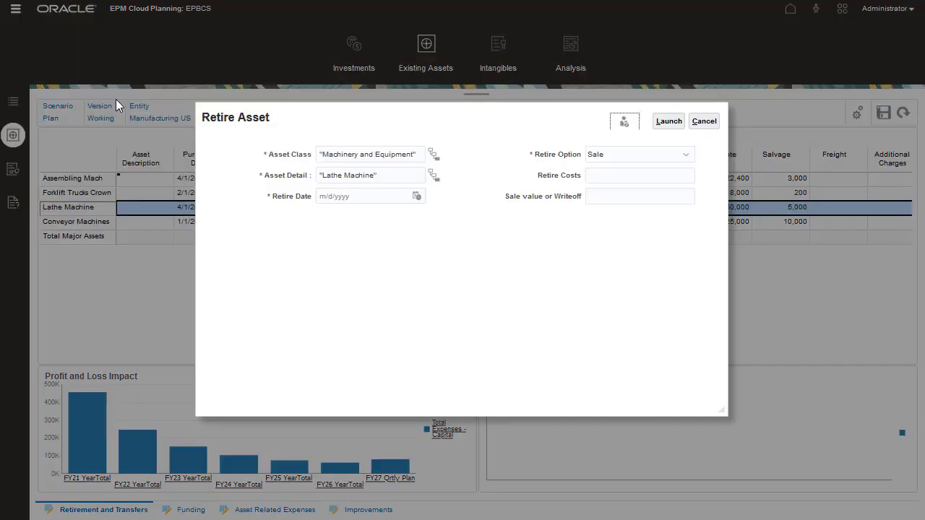
click(337, 198)
text(8)
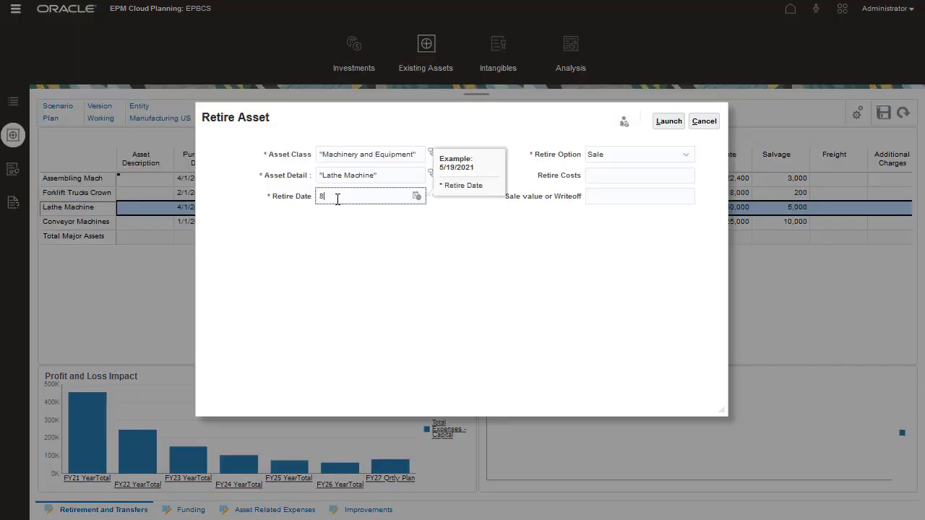
text(/31/2021)
click(668, 128)
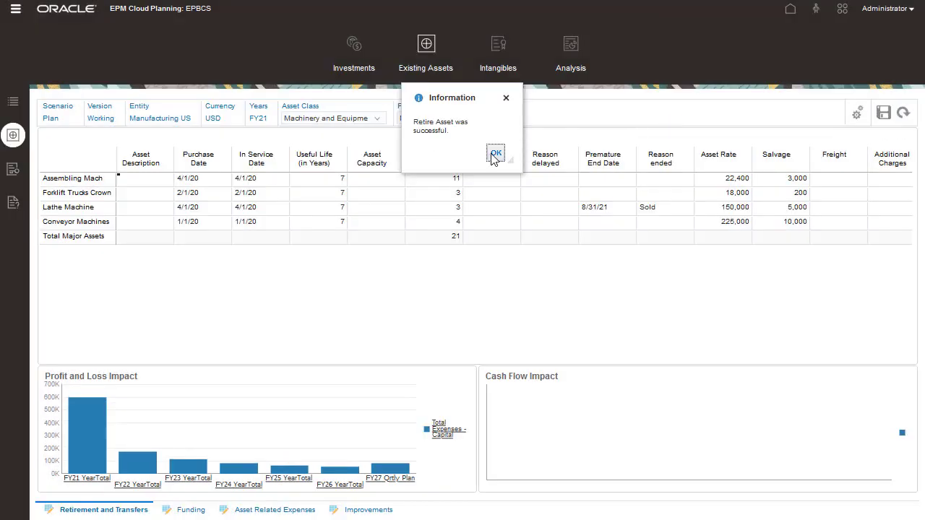
click(493, 153)
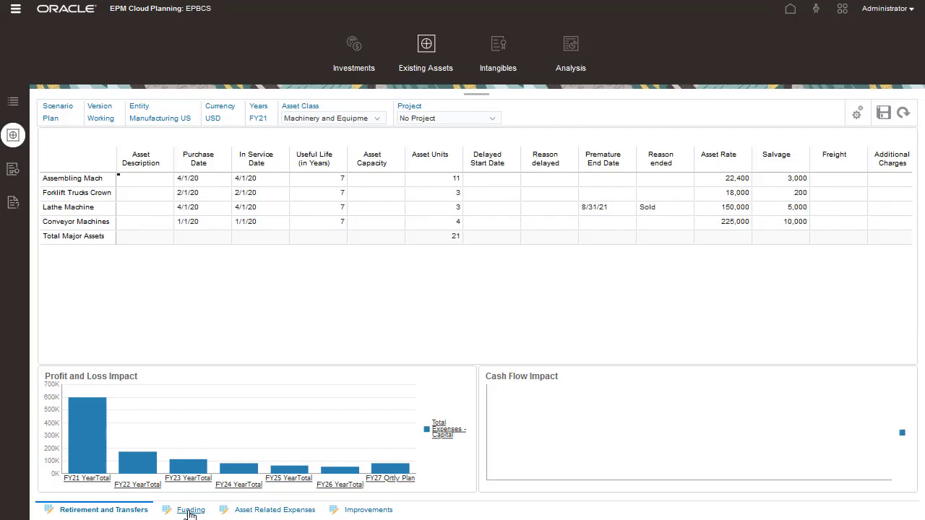
Review the existing assets' funding, expense drivers, improvements and leased assets, then reach the intangibles overview.
click(190, 511)
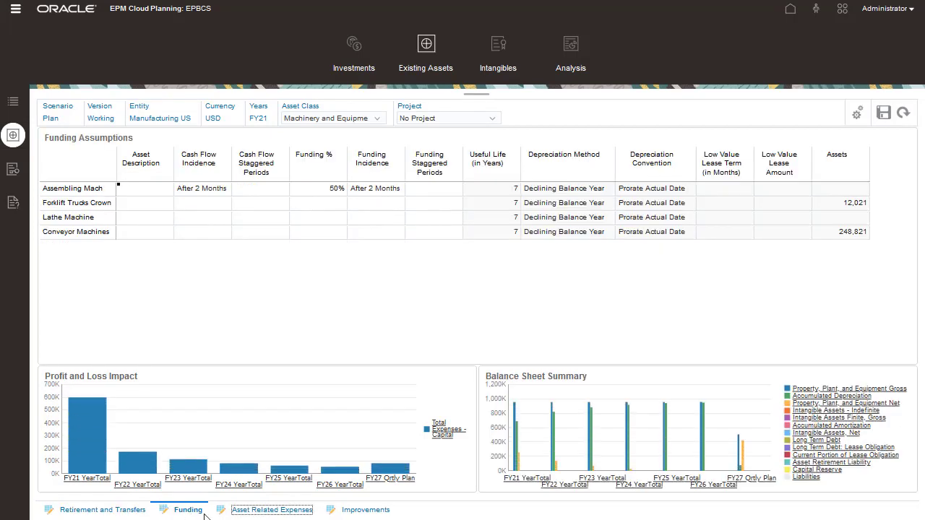
click(262, 512)
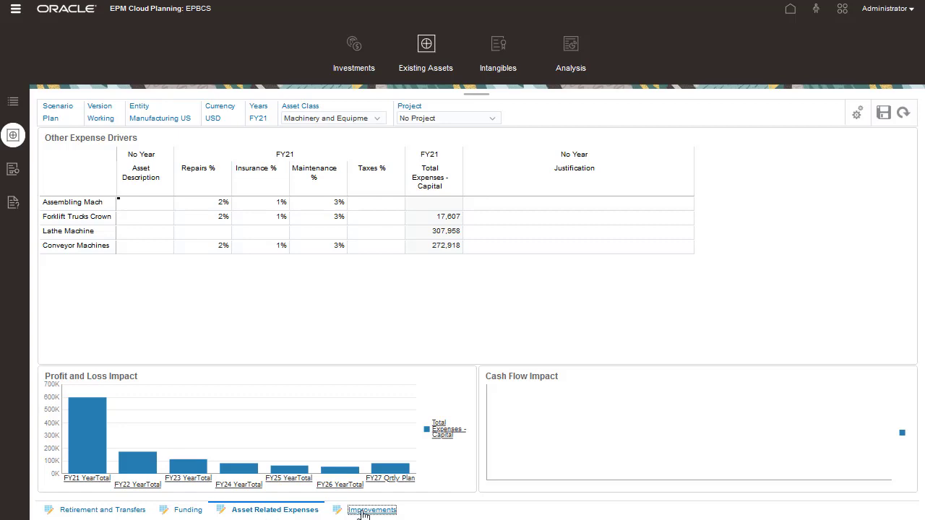
click(366, 512)
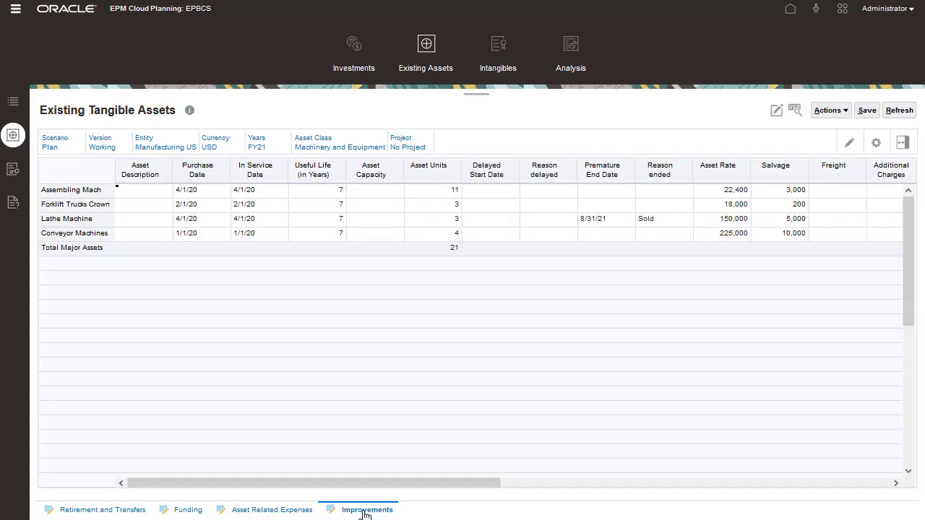
click(16, 171)
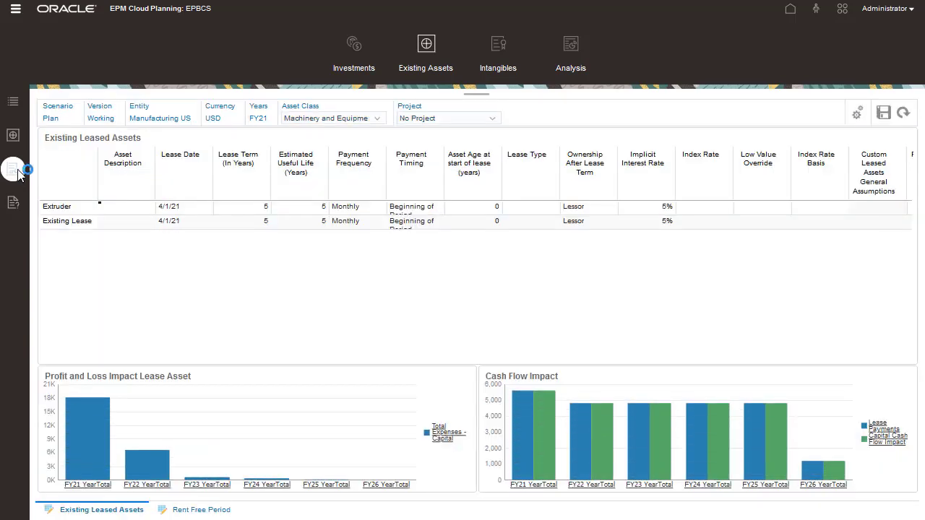
click(494, 69)
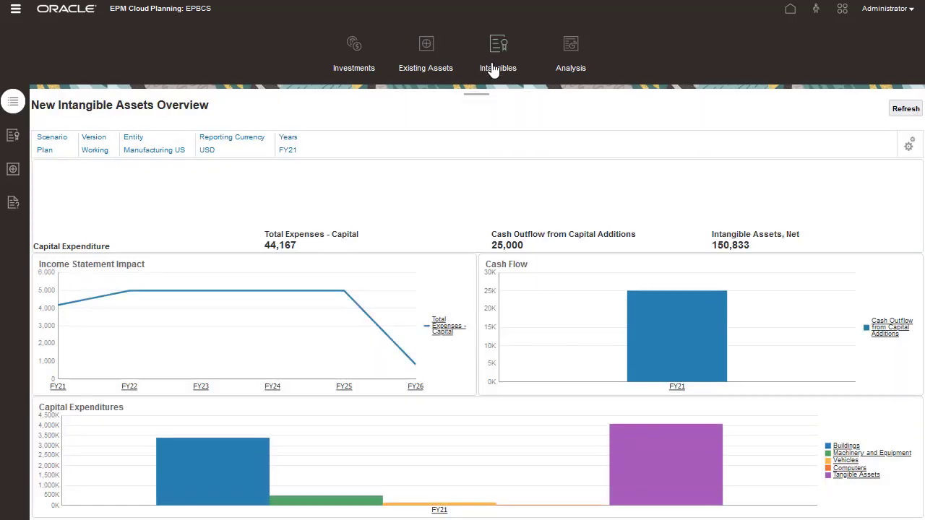
Add the MSE Fast Acquisition intangible asset in Manage New Intangible Asset.
click(12, 140)
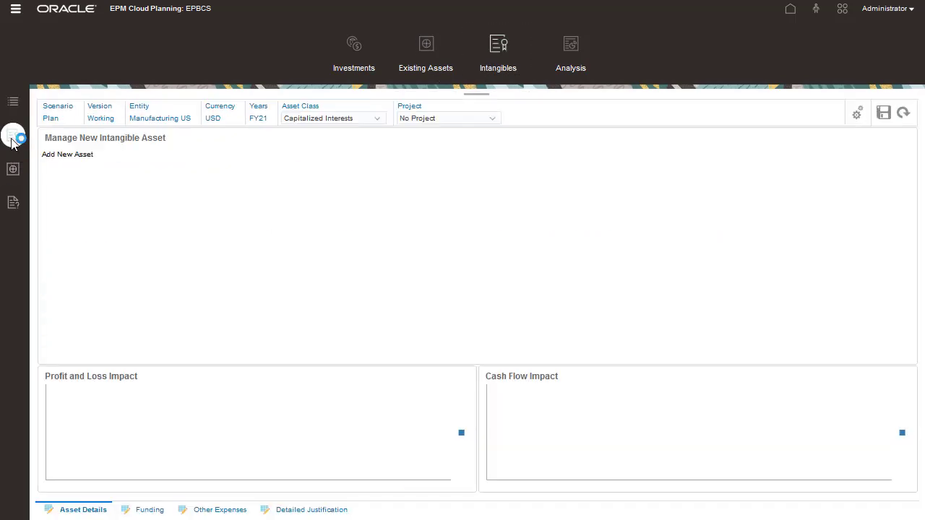
right_click(128, 167)
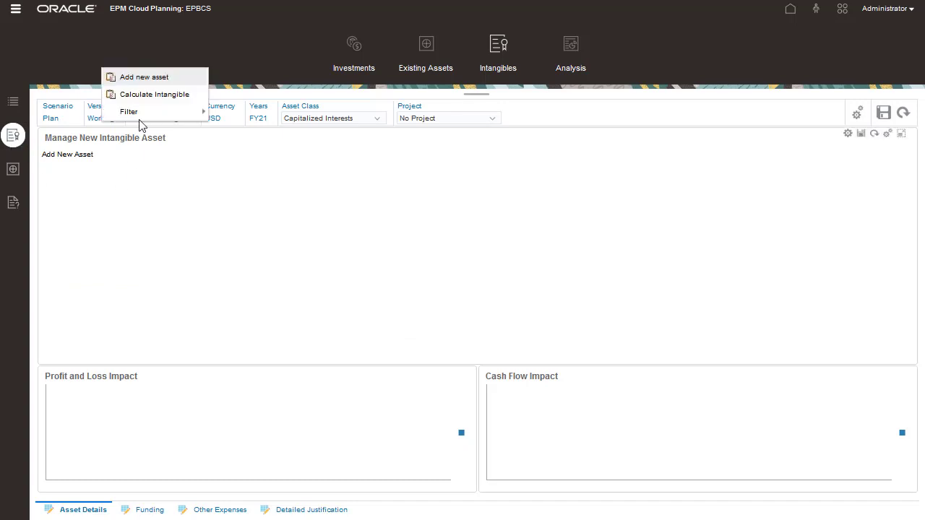
click(154, 77)
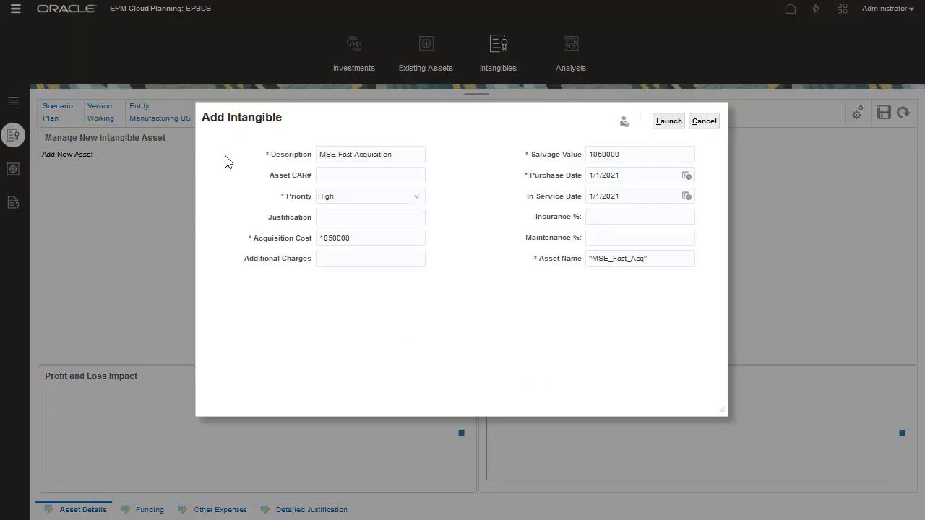
click(655, 124)
click(500, 152)
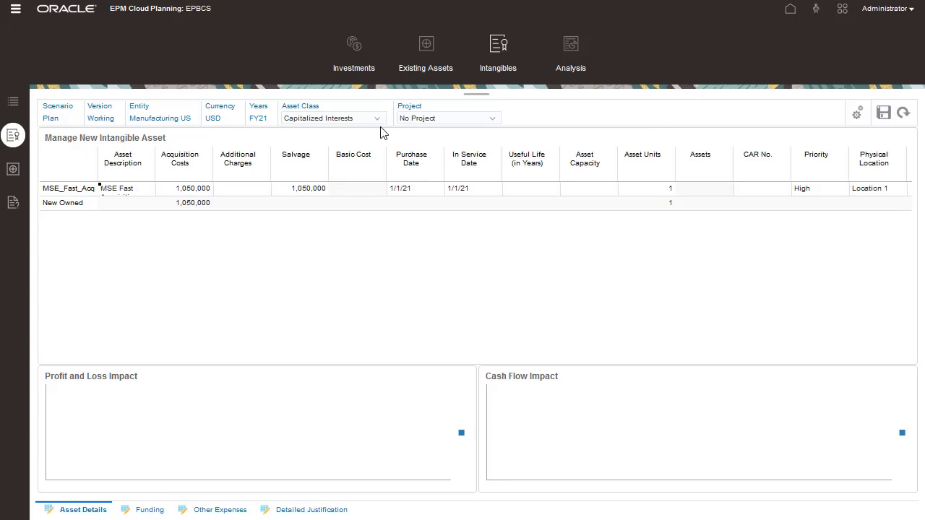
Add the MSE Trademarks asset under the Trademarks class and calculate it.
click(376, 118)
scroll(380, 206, down, 3)
click(345, 247)
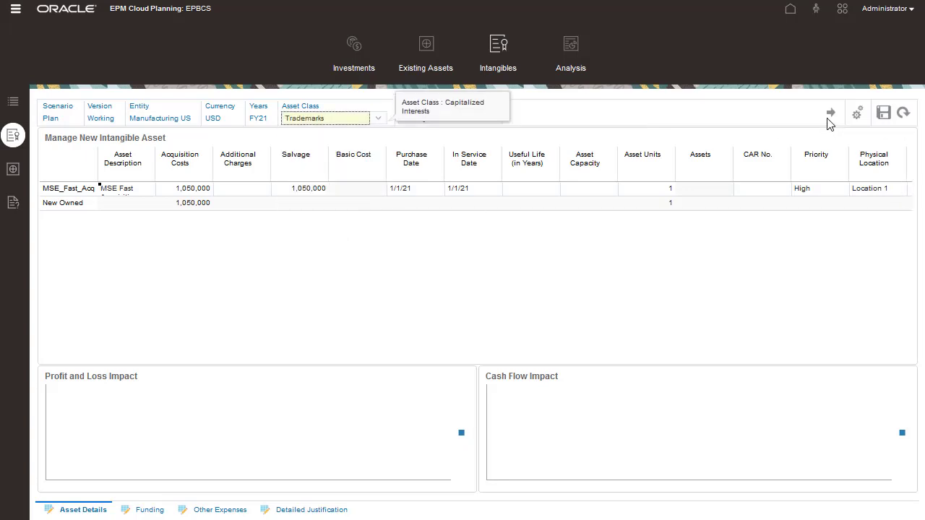
click(828, 116)
click(786, 152)
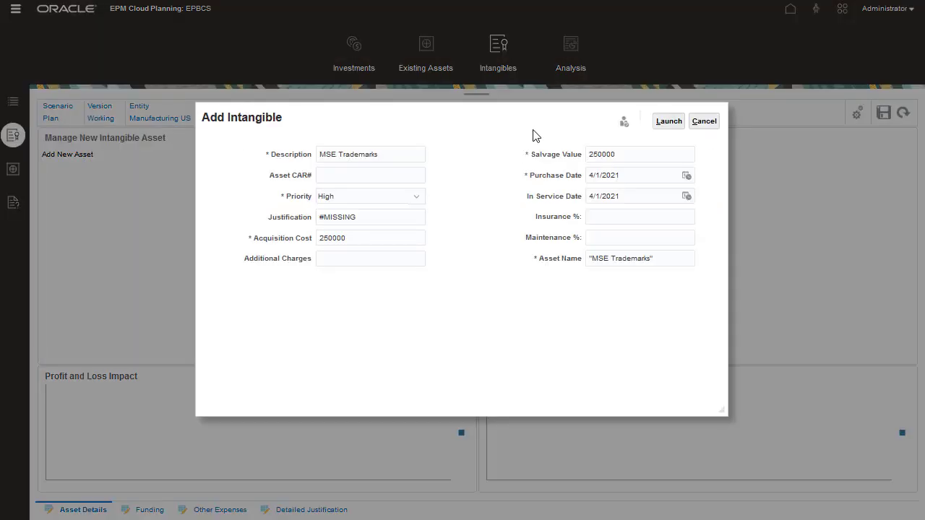
click(669, 123)
click(499, 148)
right_click(71, 188)
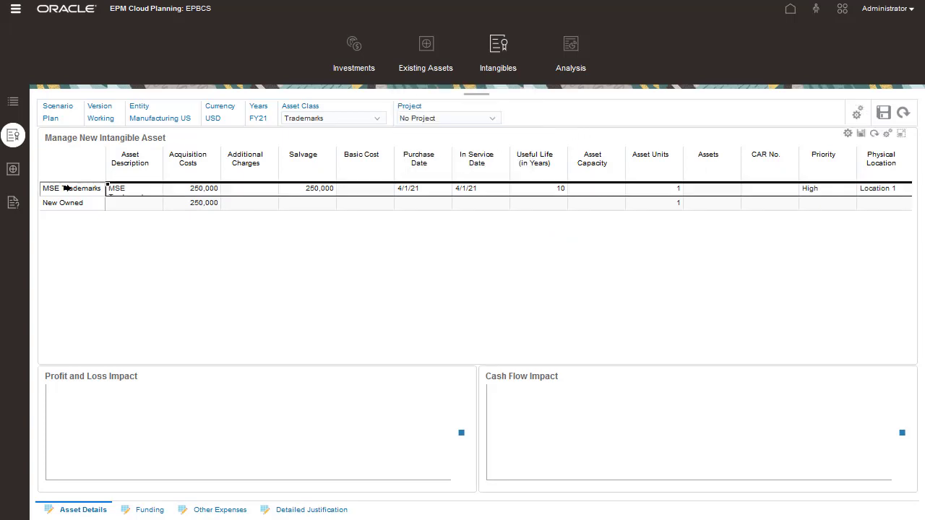
click(108, 99)
click(511, 155)
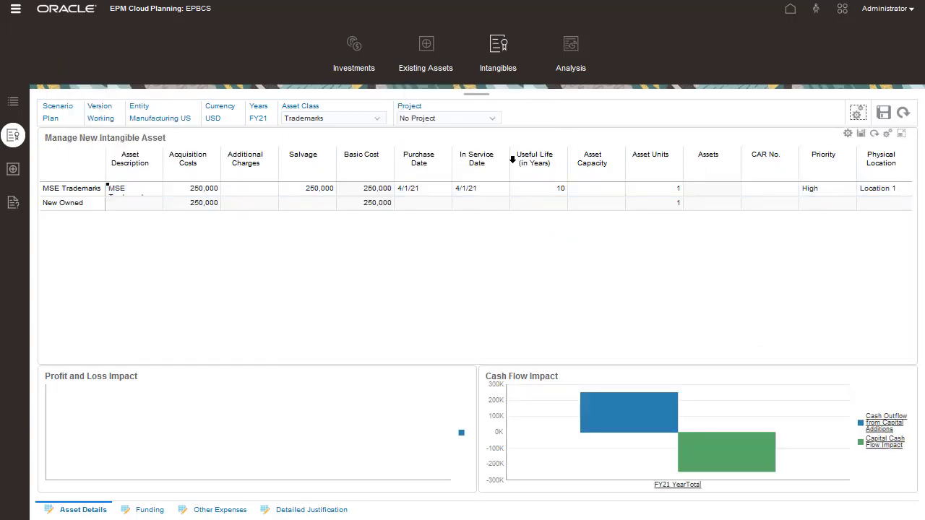
Calculate the MSE_Fast_Acq asset under Capitalized Interests, giving 1,050,000 basic cost over 5 years.
click(377, 118)
scroll(370, 194, up, 3)
scroll(370, 194, up, 3)
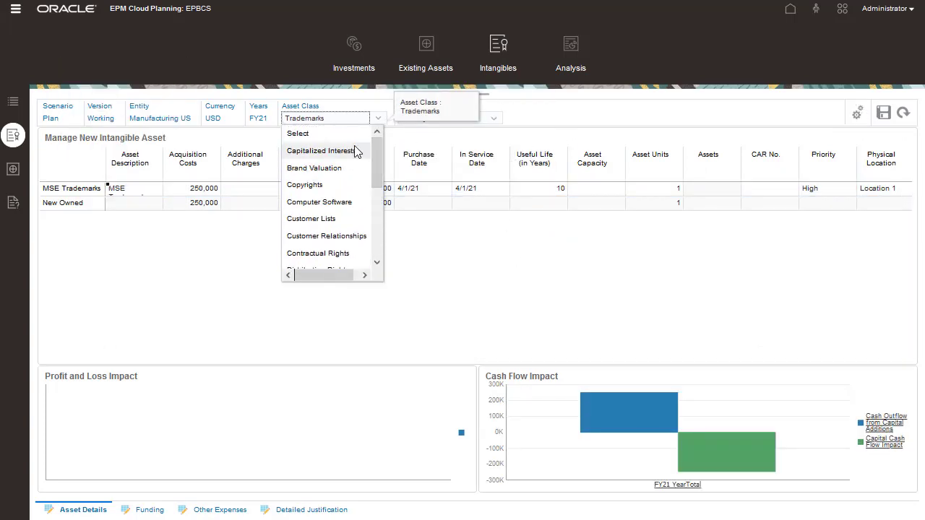
click(355, 149)
click(828, 113)
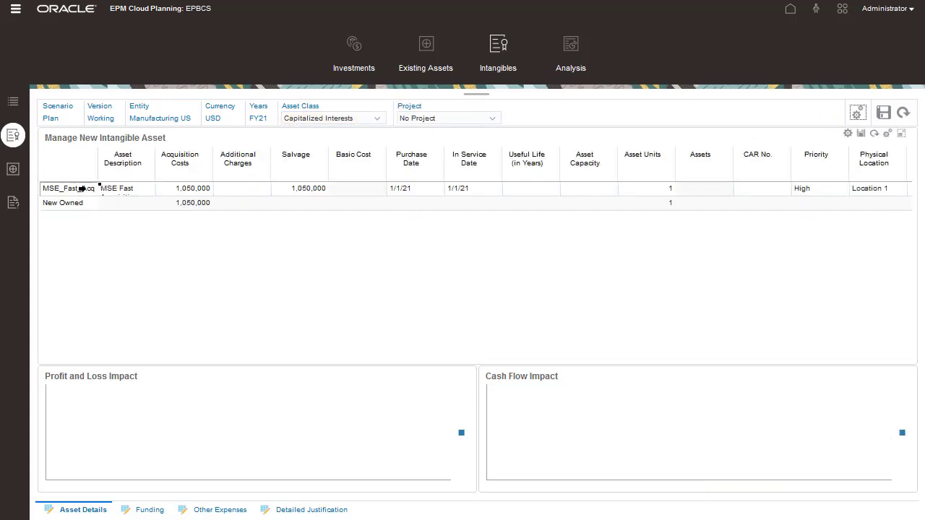
right_click(669, 191)
click(766, 182)
key(Return)
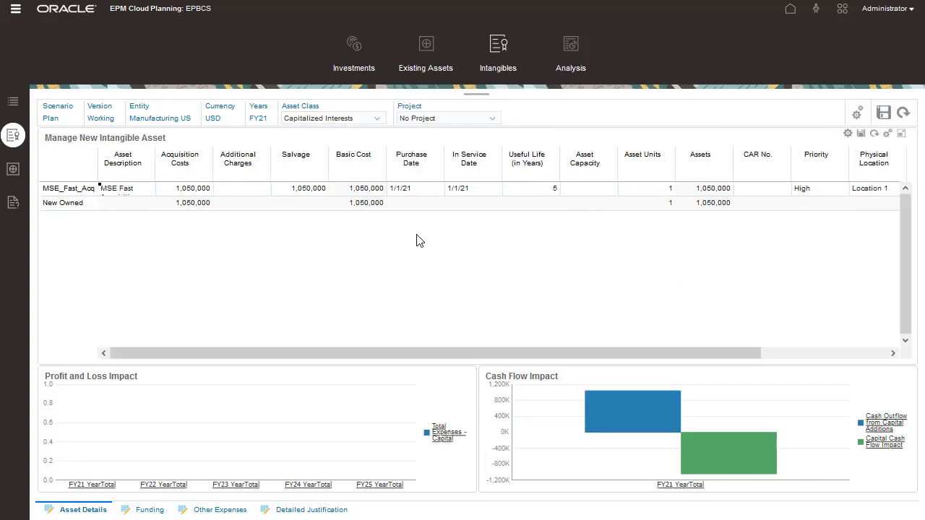
Review existing intangibles like the Diablo Patent, then open the Capital Analysis overview dashboard.
click(15, 170)
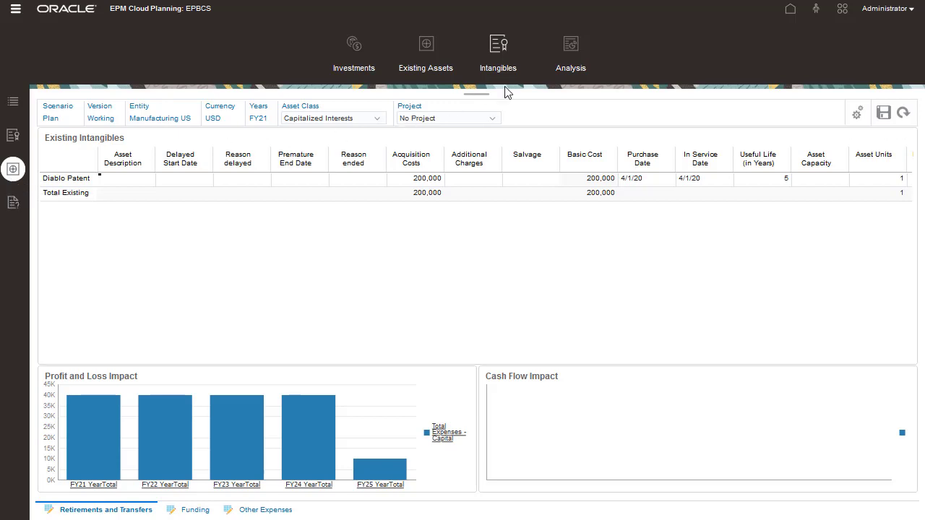
click(571, 56)
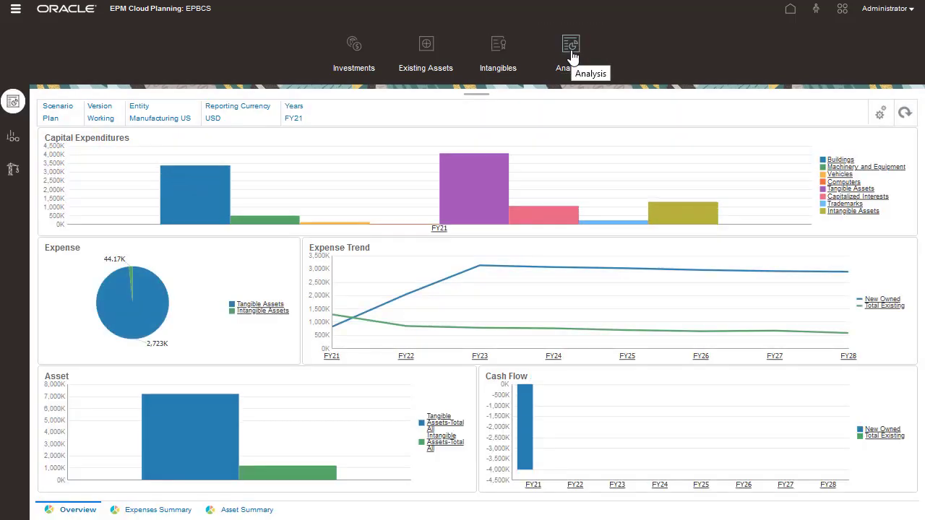
Review the Expenses Summary, Asset Summary, balance sheet, cash flow and profit and loss impact reports.
click(160, 510)
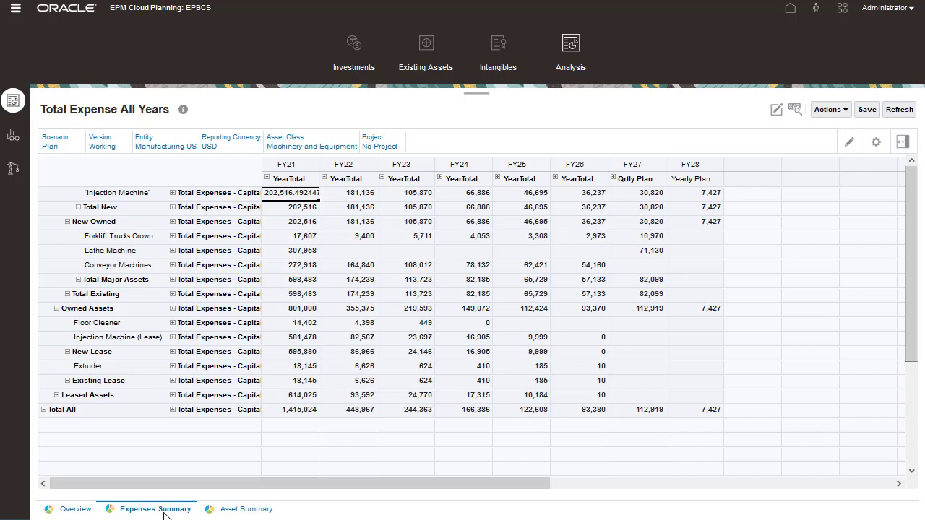
click(234, 511)
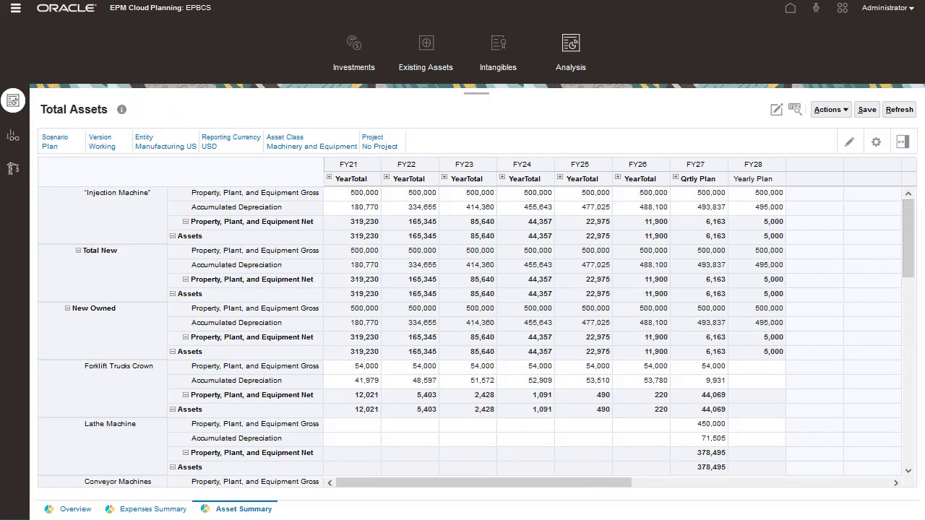
click(13, 136)
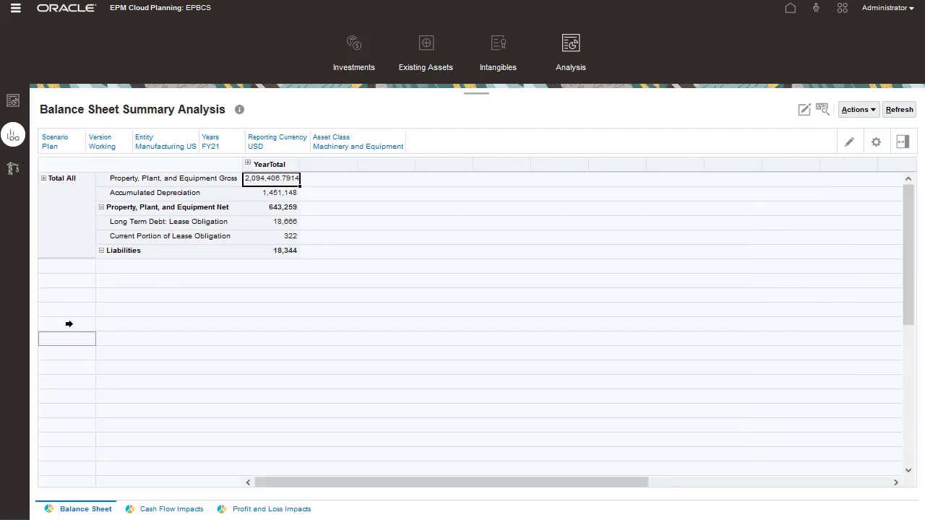
click(165, 510)
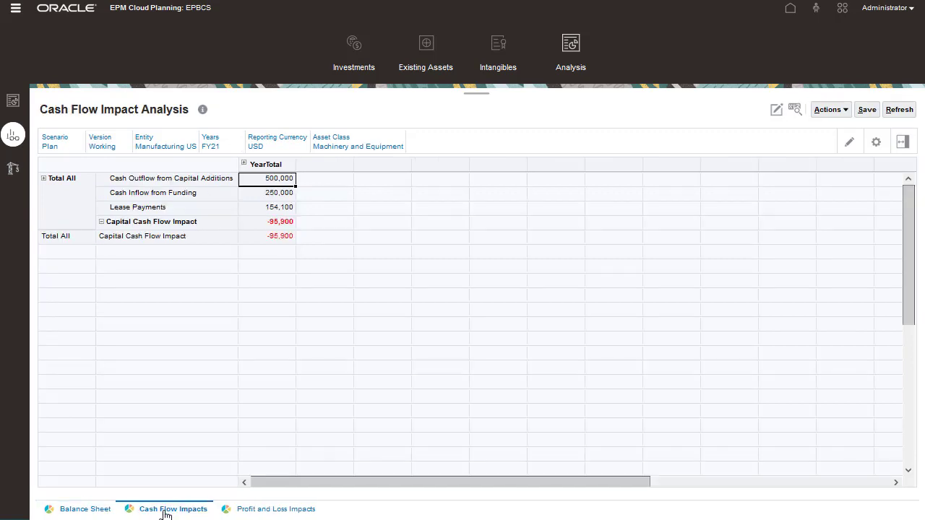
click(256, 513)
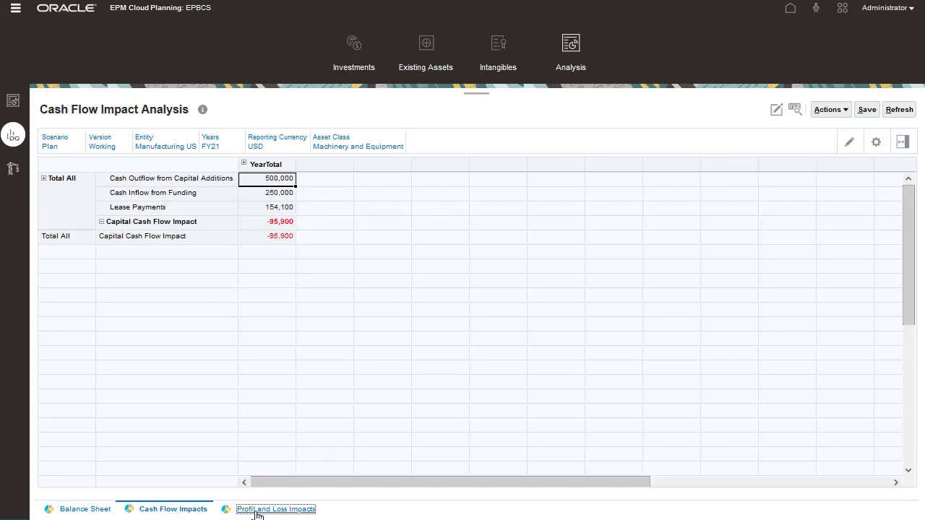